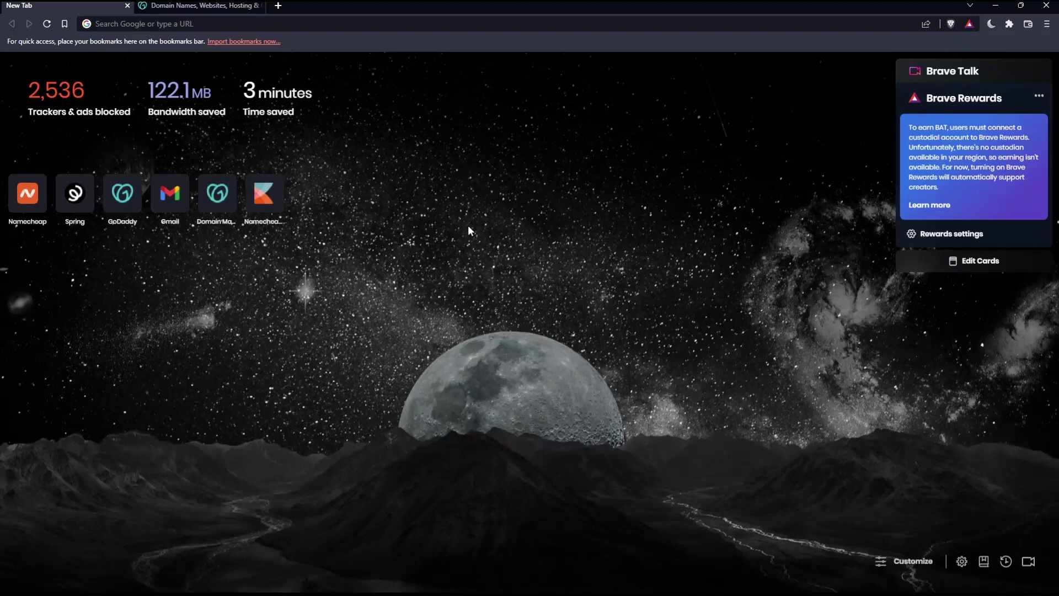
# Step: Start entering godaddy.com in the address bar, then dismiss the suggestions
pyautogui.click(179, 23)
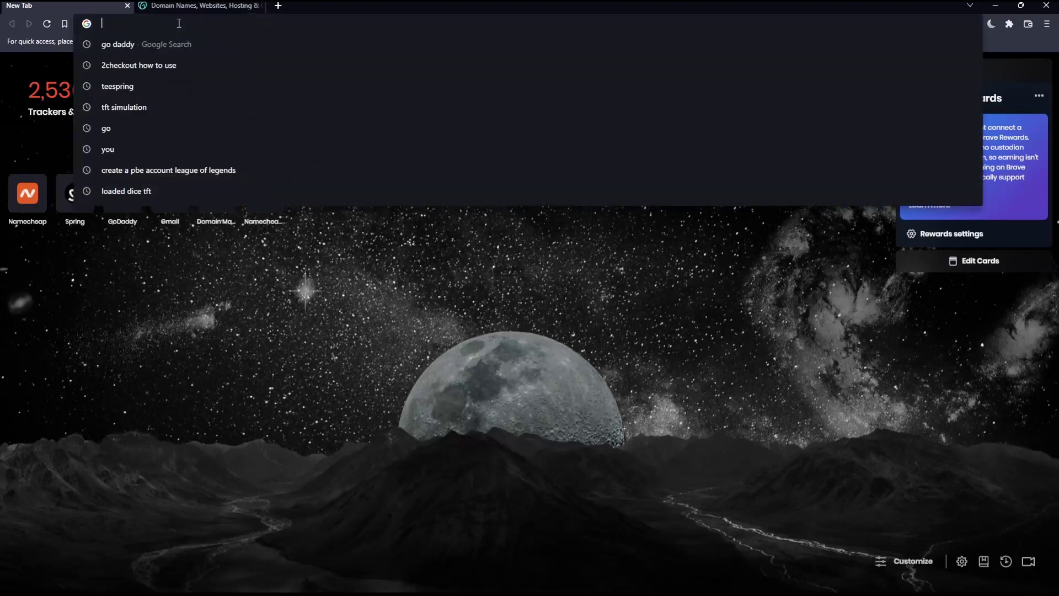
pyautogui.write('godad')
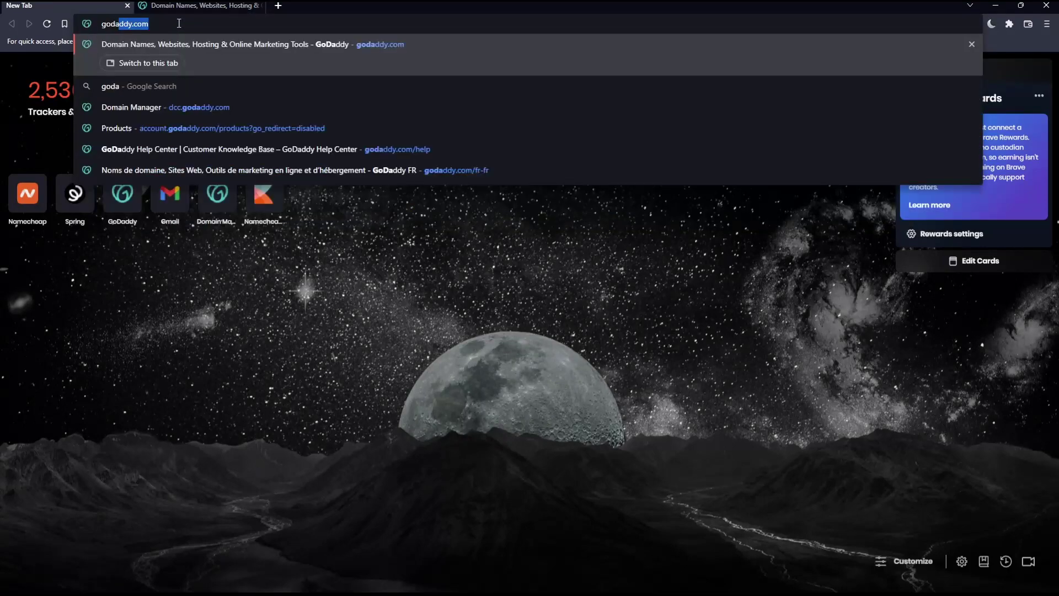
pyautogui.write('dy.com')
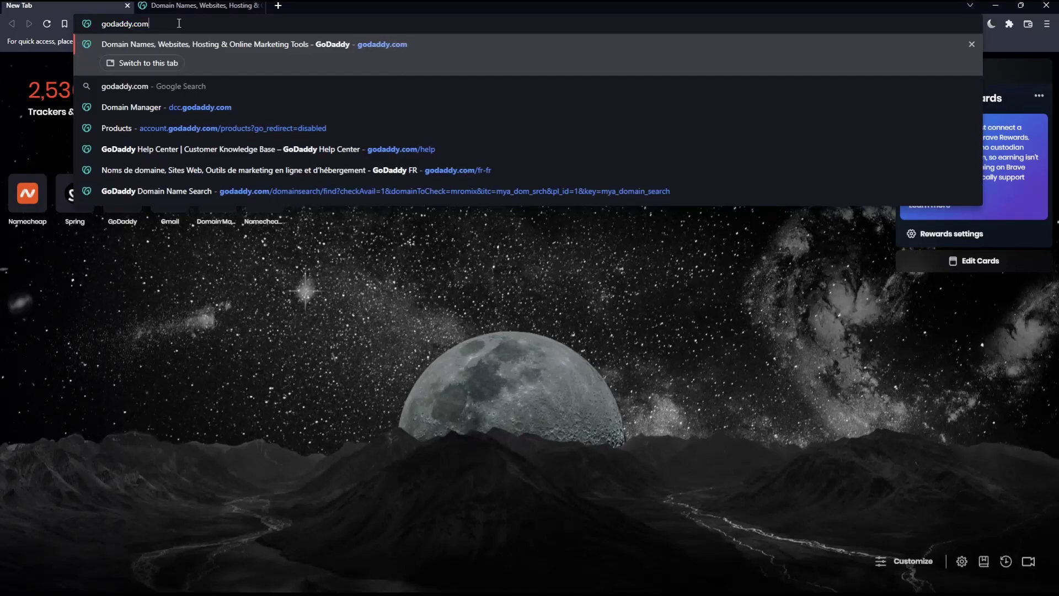
pyautogui.click(230, 236)
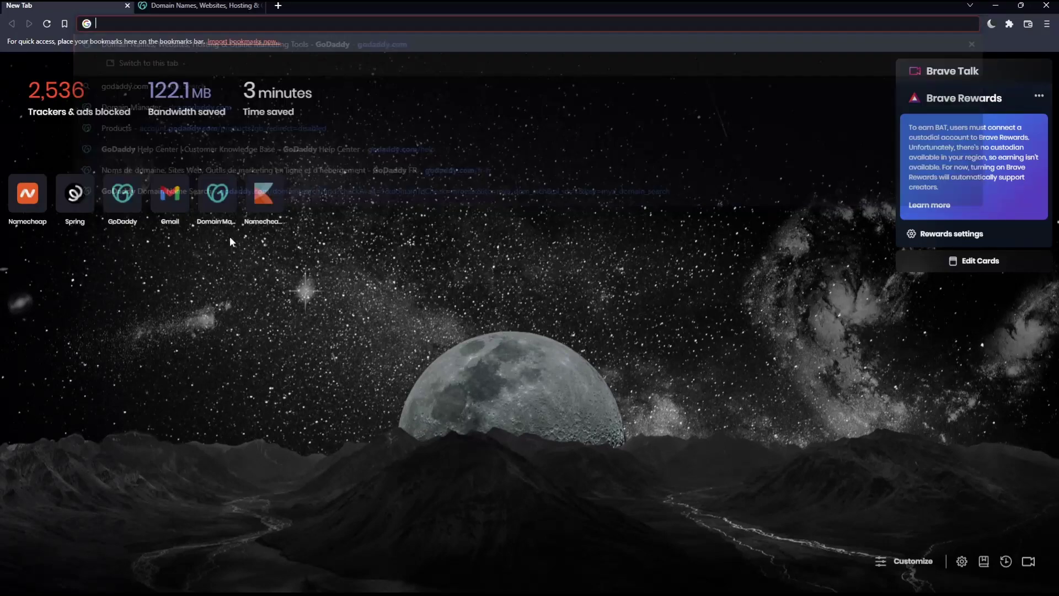
# Step: On the GoDaddy homepage, check the footer region (United States – English) and currency (USD) pickers
pyautogui.click(204, 6)
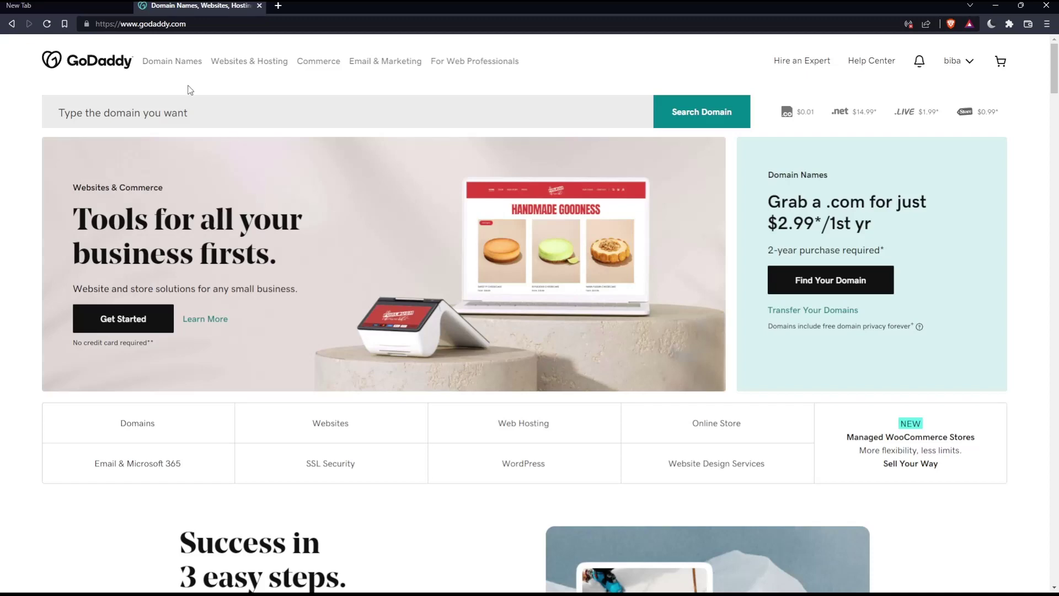
pyautogui.scroll(-20, 372, 177)
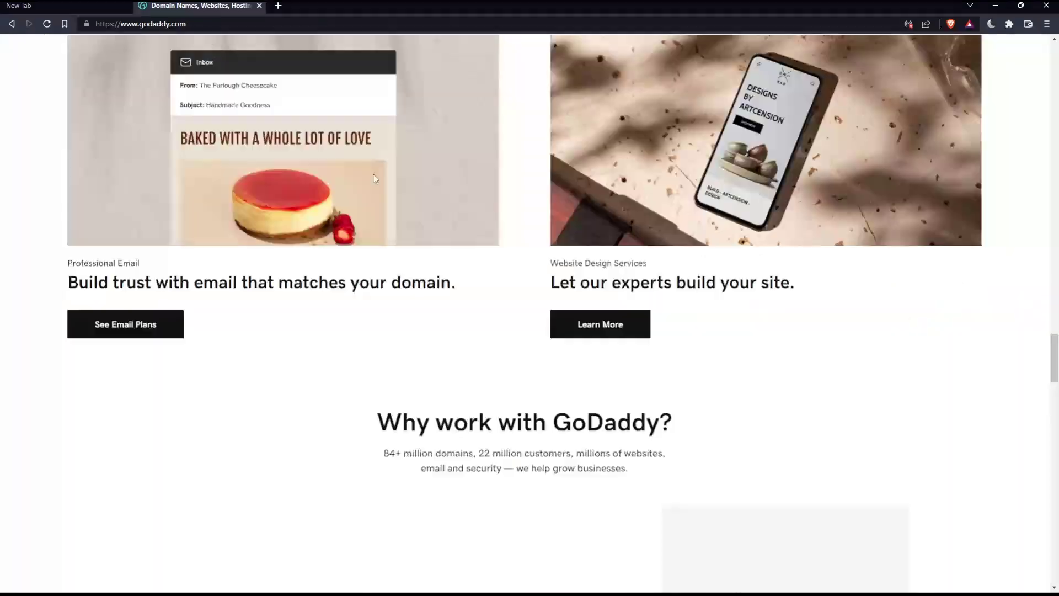
pyautogui.scroll(-10, 373, 174)
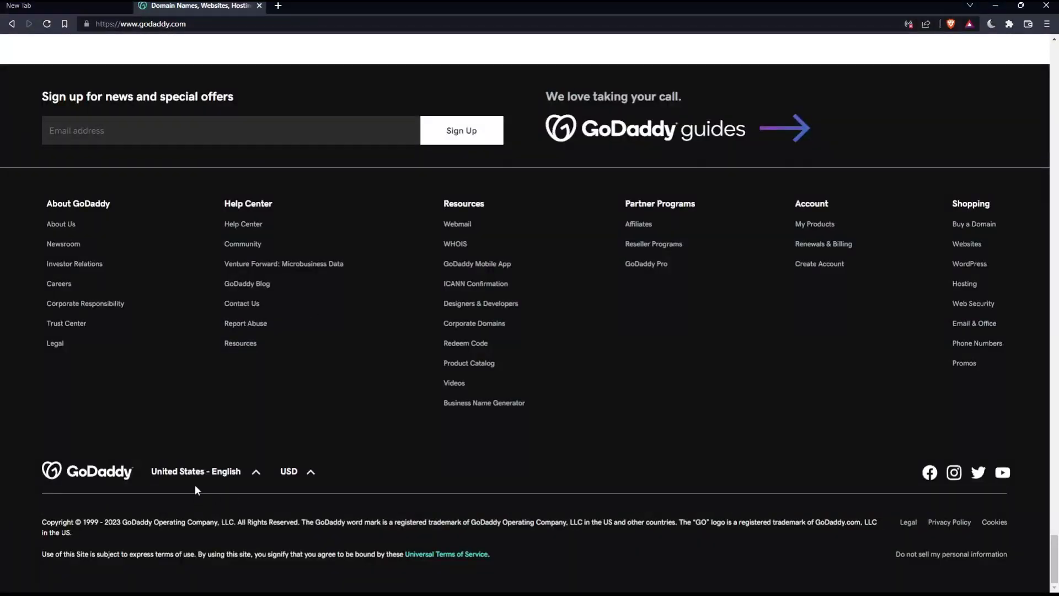
pyautogui.click(226, 476)
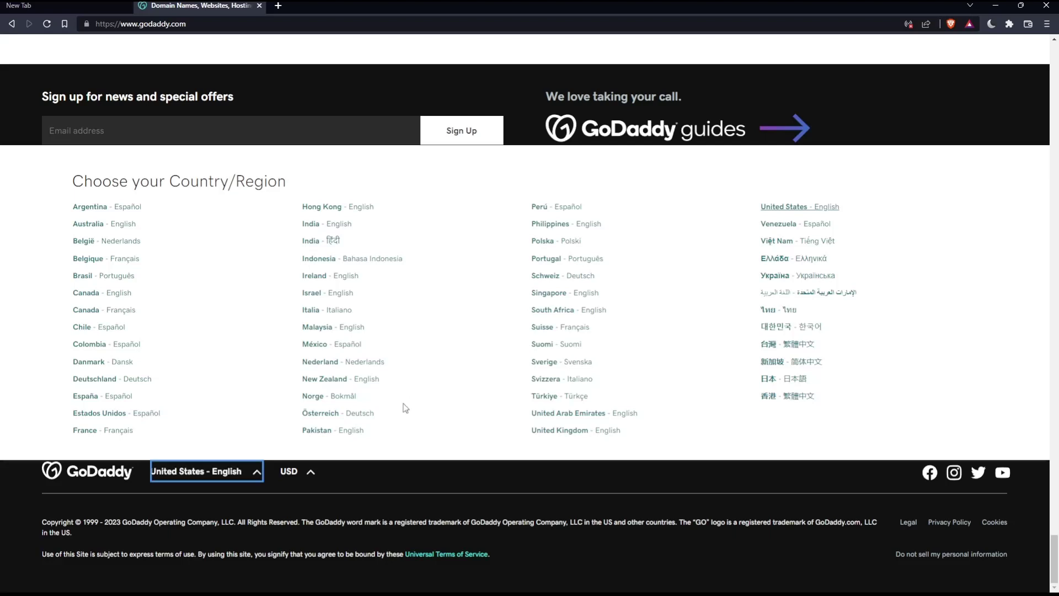
pyautogui.click(329, 487)
pyautogui.click(305, 478)
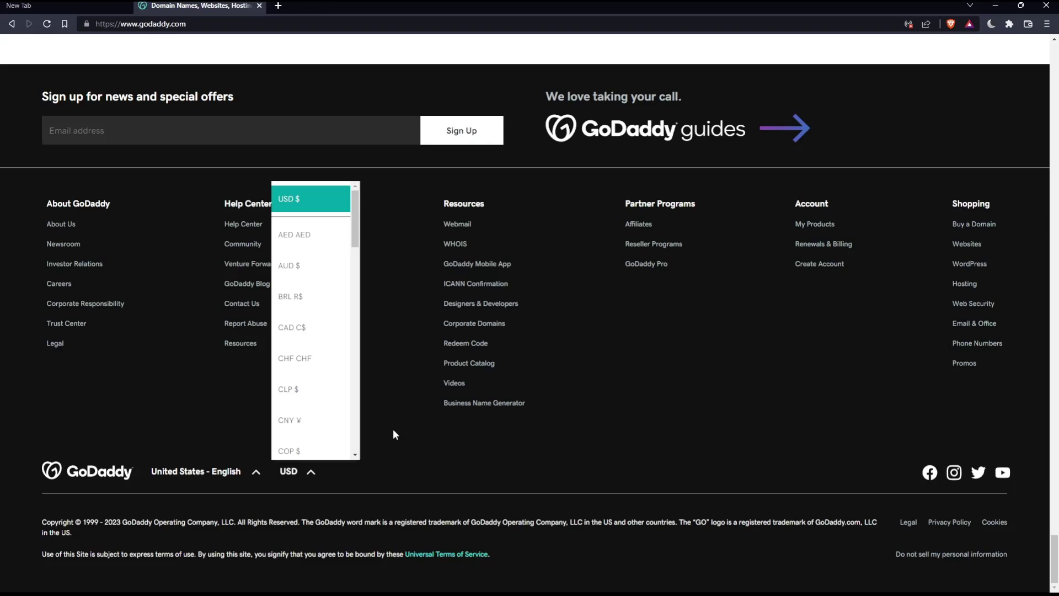
pyautogui.scroll(15, 435, 478)
pyautogui.scroll(20, 438, 482)
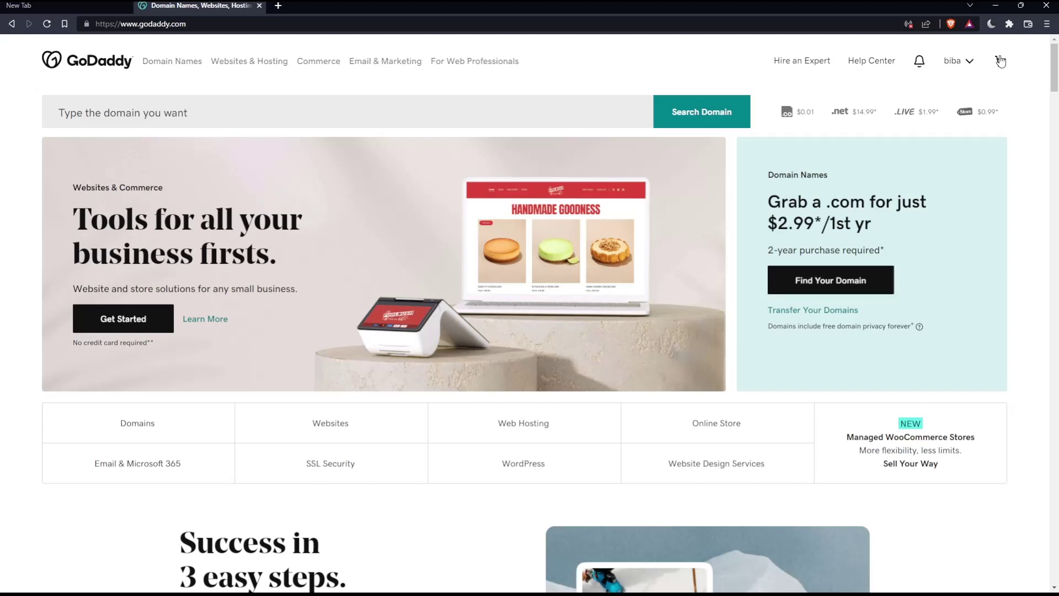
pyautogui.click(970, 62)
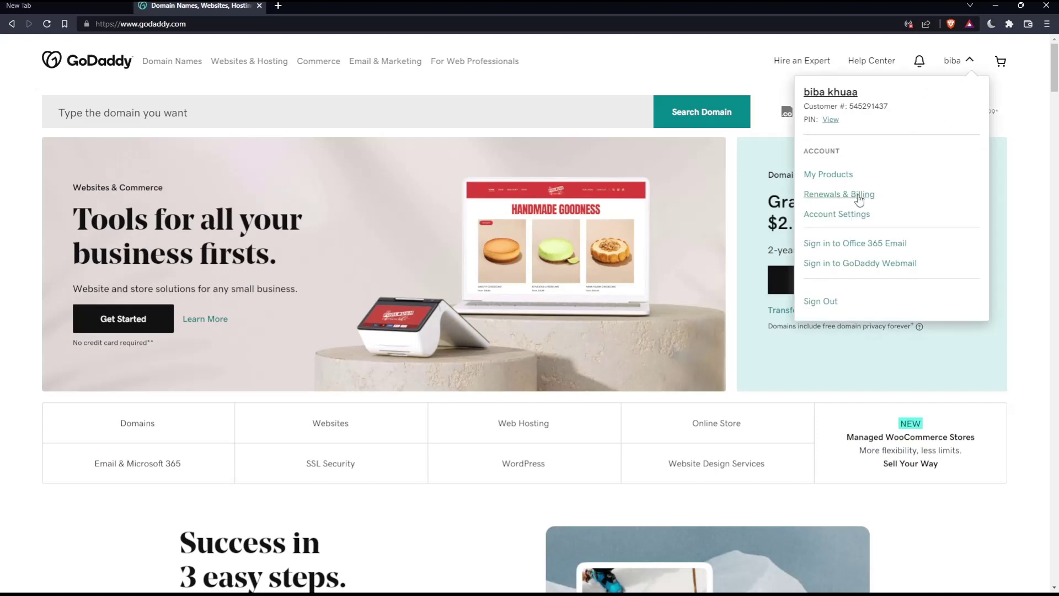
pyautogui.click(629, 70)
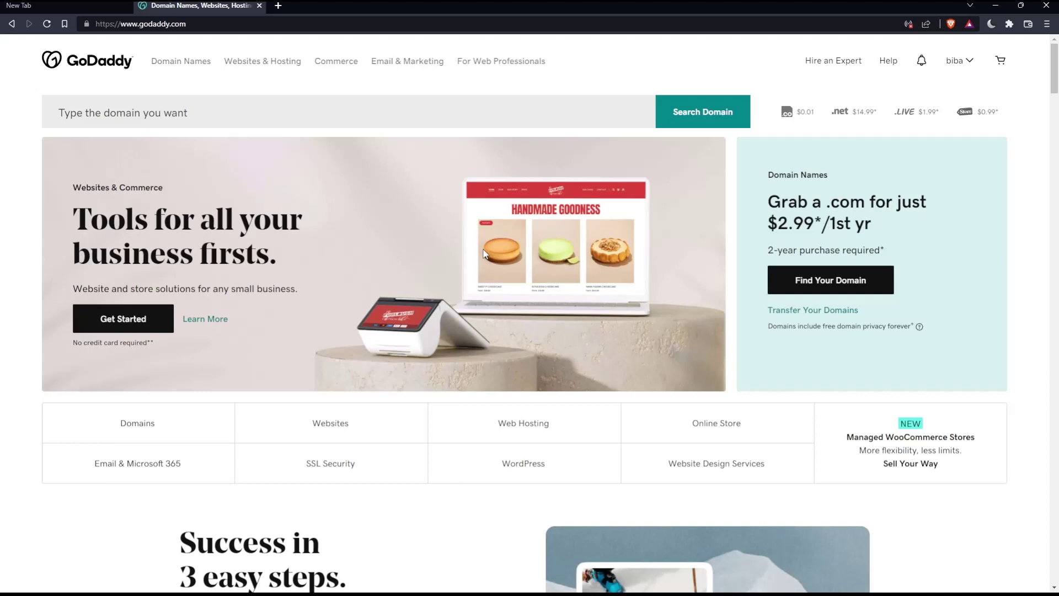
# Step: Load dcc.godaddy.com in a new tab to reach the Domain Portfolio
pyautogui.click(278, 7)
pyautogui.write('dcc')
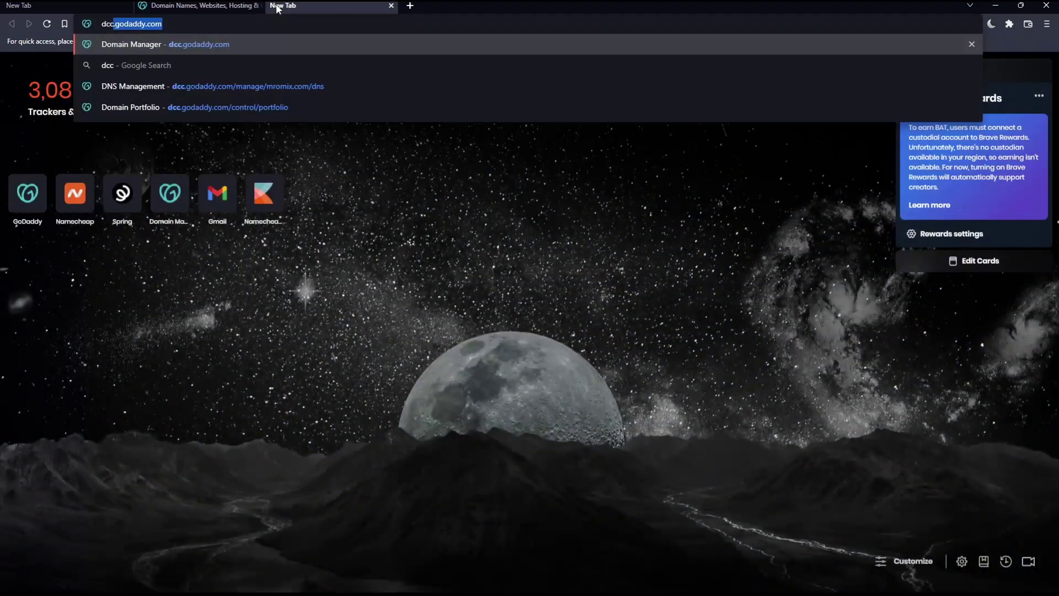
pyautogui.write('.godaddy')
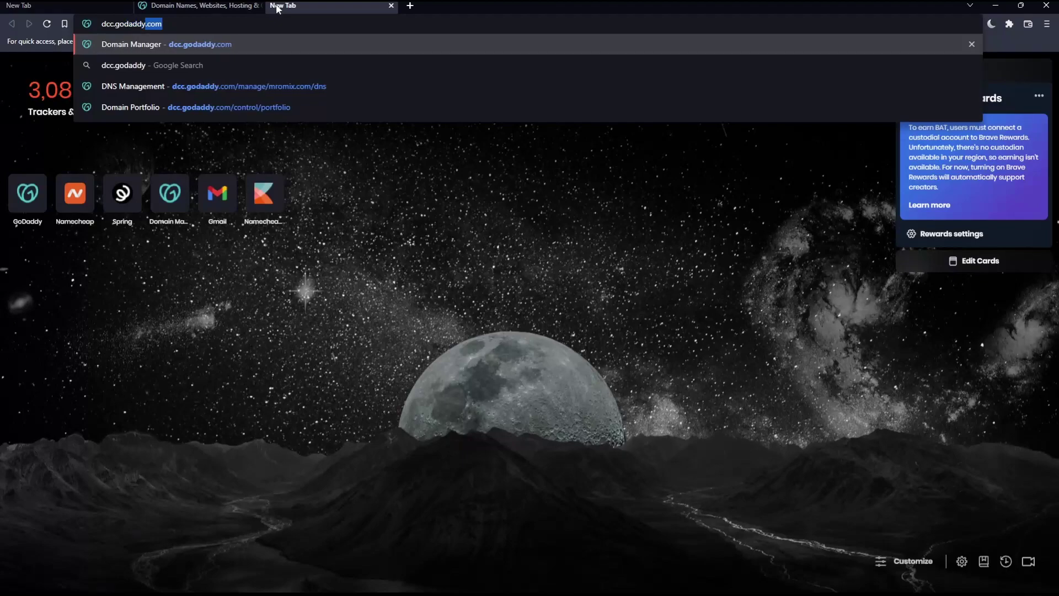
pyautogui.write('.com')
pyautogui.press('Return')
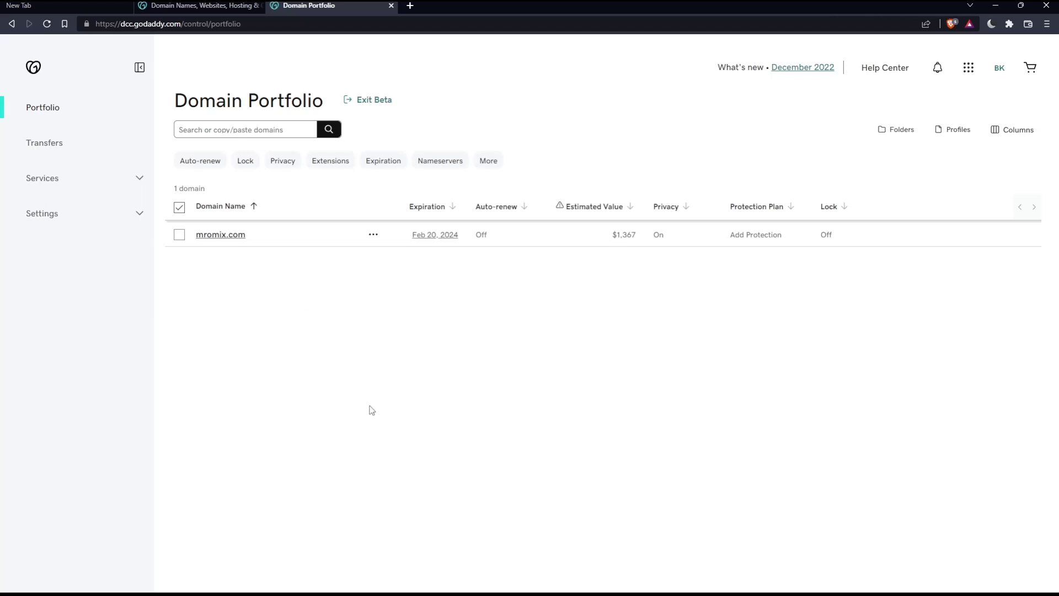
# Step: Select mromix.com in the Domain Portfolio and choose to list it for sale
pyautogui.click(179, 234)
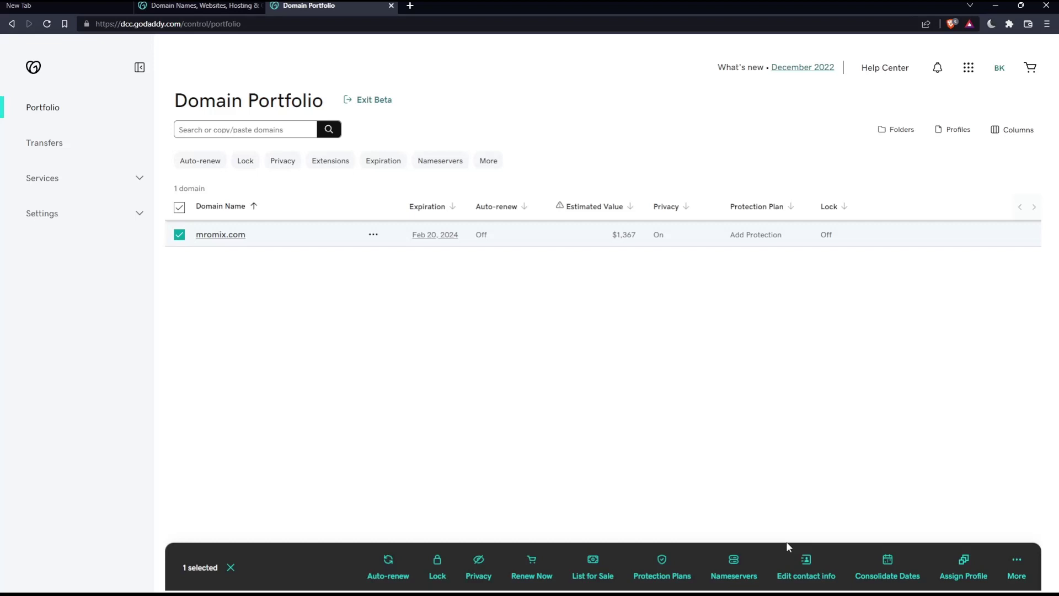
pyautogui.click(592, 568)
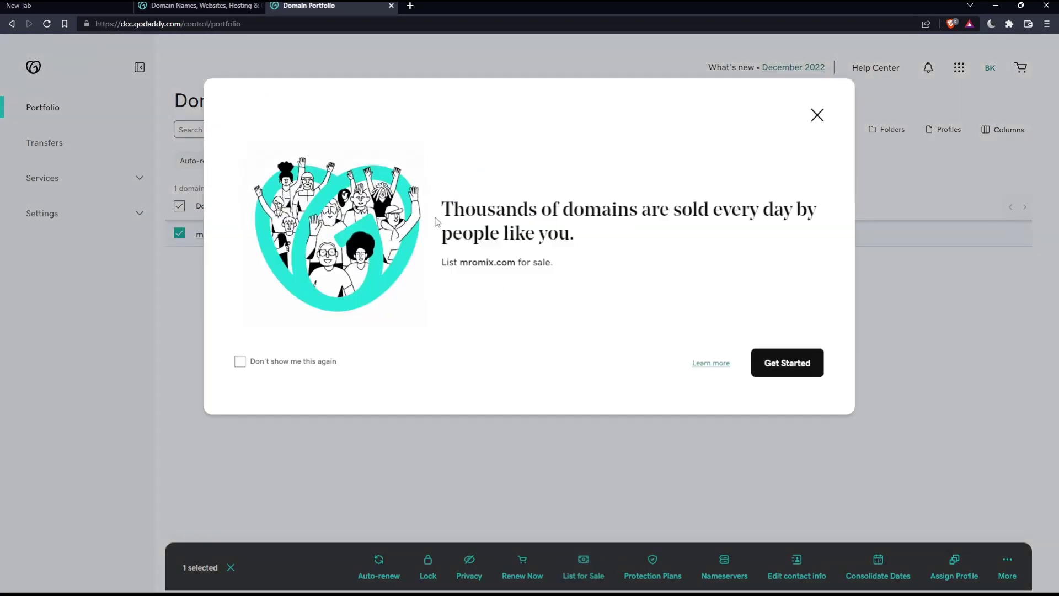
# Step: Get started on the mromix.com sale listing from the promo dialog
pyautogui.moveTo(442, 209); pyautogui.dragTo(737, 236)
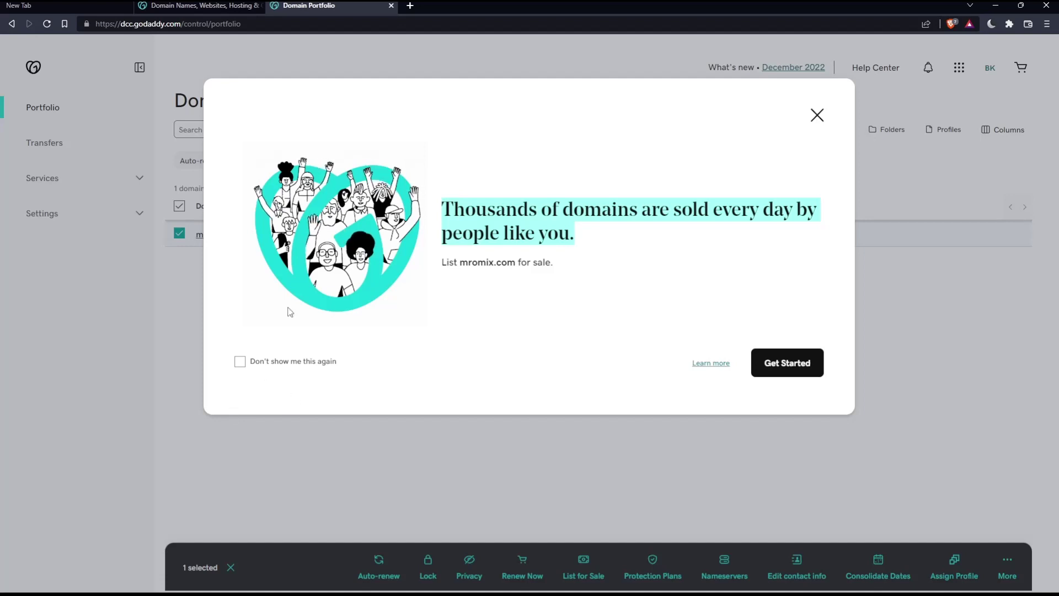
pyautogui.click(783, 367)
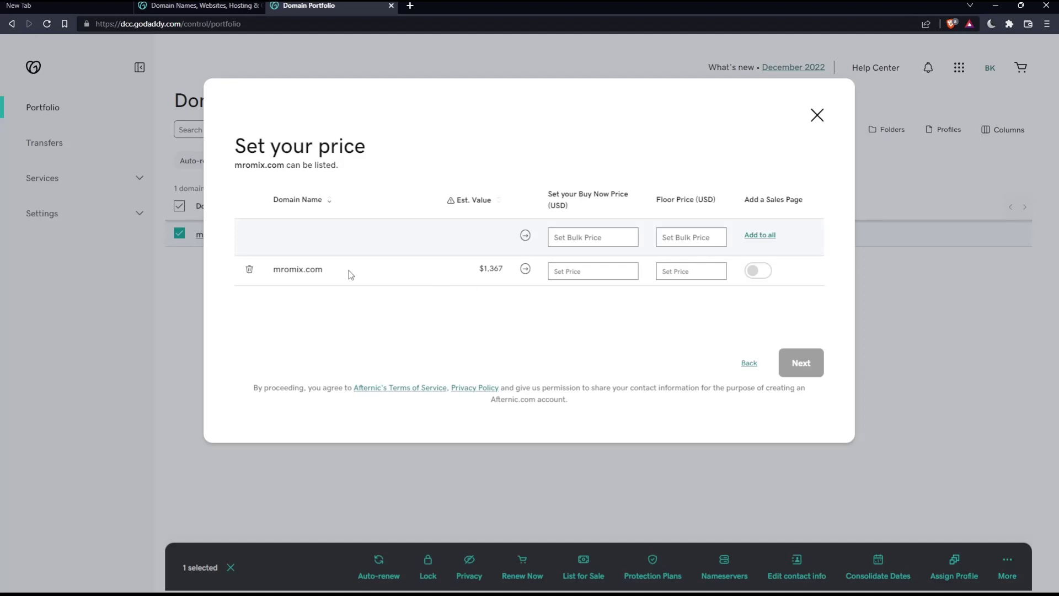
# Step: Review the domain name mromix.com and its $1,367 estimated value on the pricing form
pyautogui.moveTo(348, 274); pyautogui.dragTo(274, 279)
pyautogui.click(326, 308)
pyautogui.moveTo(503, 263); pyautogui.dragTo(478, 276)
pyautogui.click(534, 297)
pyautogui.moveTo(504, 268); pyautogui.dragTo(482, 268)
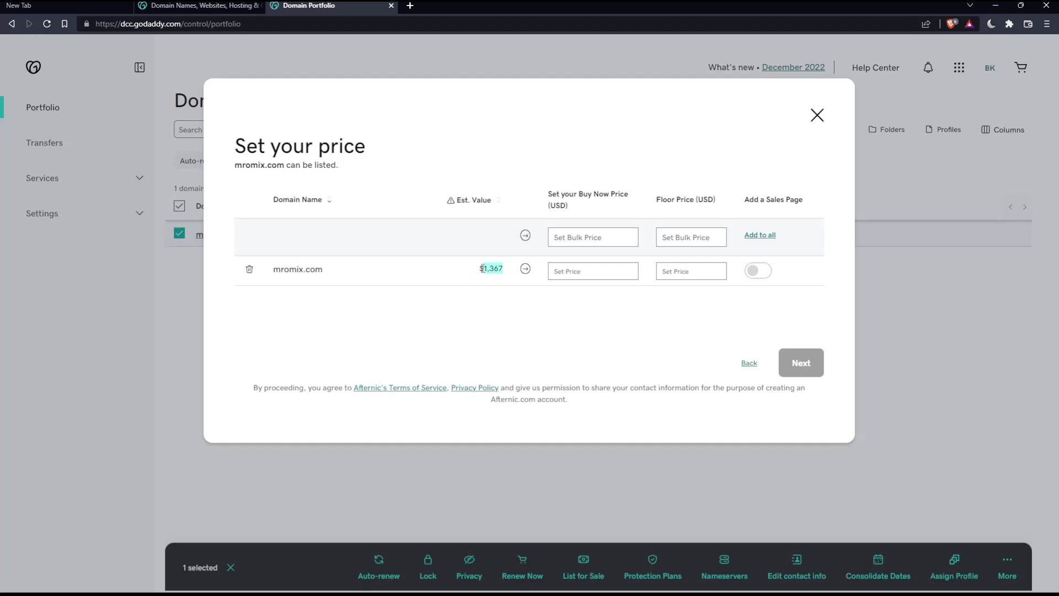
pyautogui.click(480, 304)
# Step: Set Buy Now price 1500 and floor price 1300, and turn on the sales page
pyautogui.write('1300')
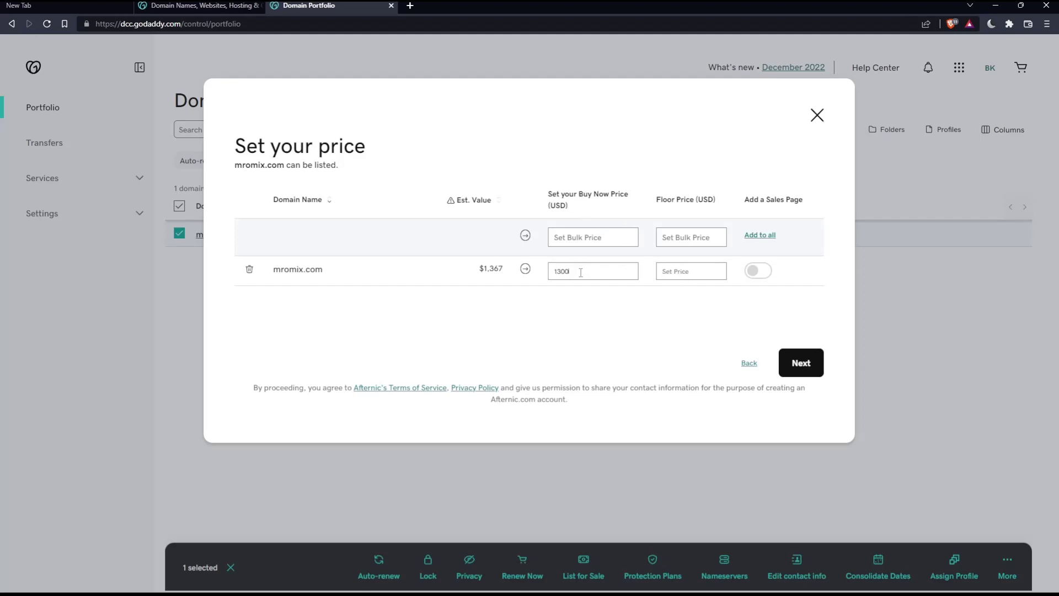
pyautogui.moveTo(580, 272); pyautogui.dragTo(554, 277)
pyautogui.write('1500')
pyautogui.click(678, 271)
pyautogui.write('1300')
pyautogui.click(759, 271)
# Step: Move past pricing and confirm replacing the domain's content with a sales page
pyautogui.click(807, 358)
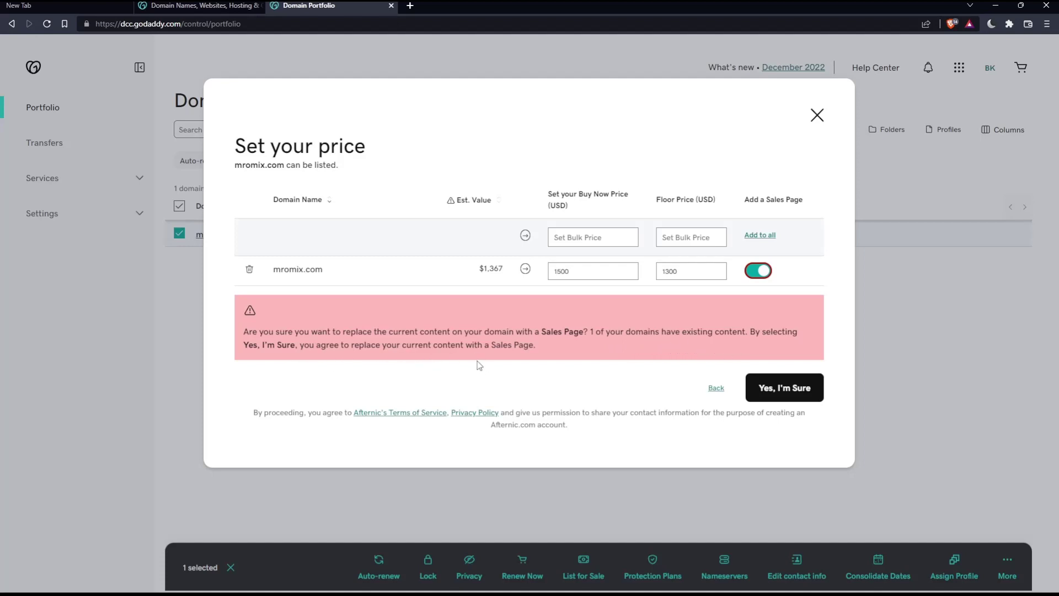
pyautogui.click(784, 389)
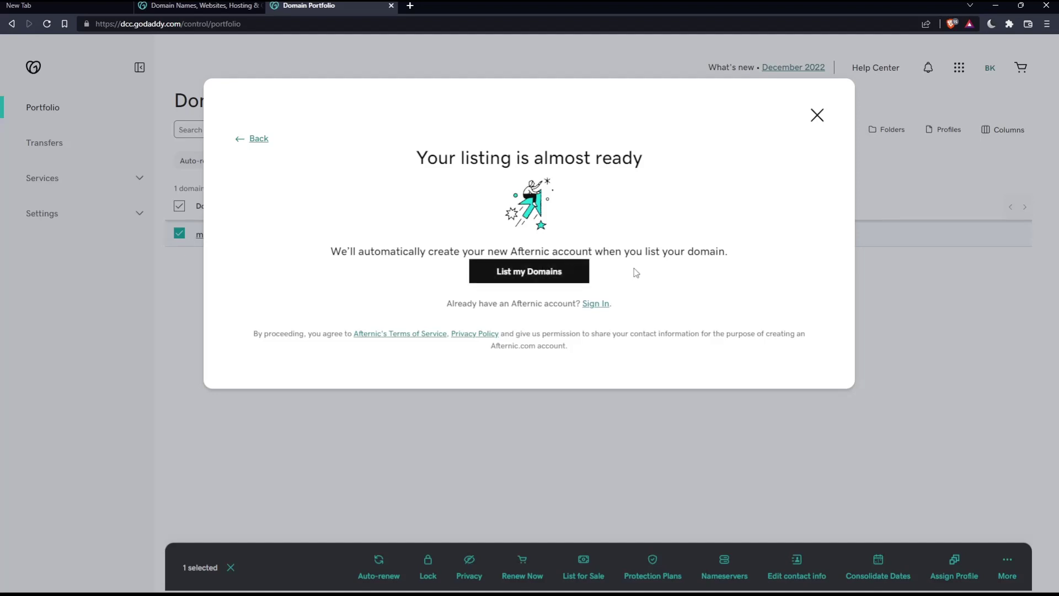
# Step: Submit the listing with List my Domains
pyautogui.click(547, 277)
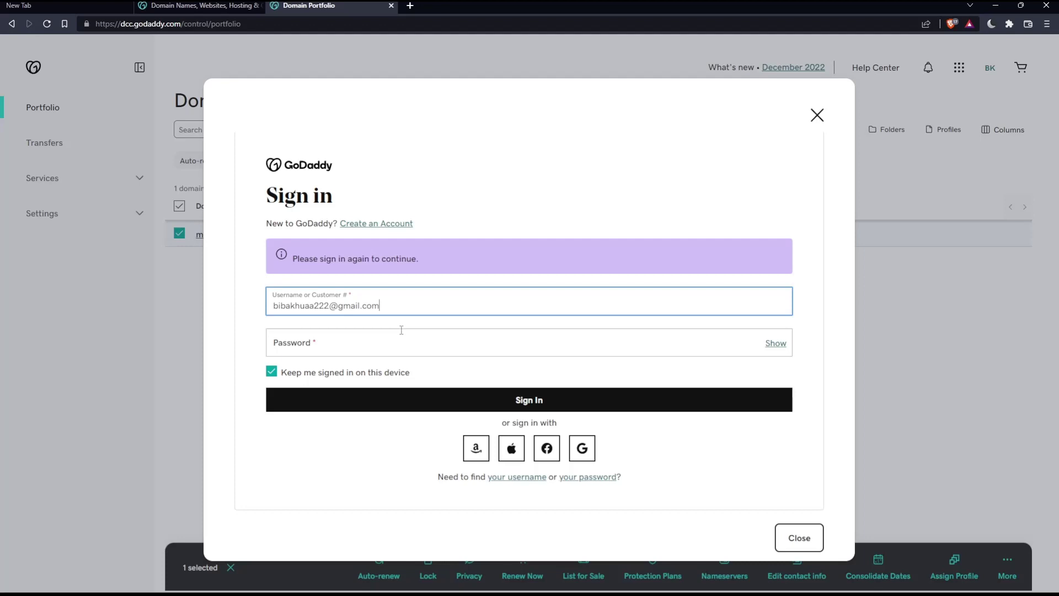
# Step: Re-authenticate to GoDaddy with Google sign-in, selecting the Google account
pyautogui.click(586, 456)
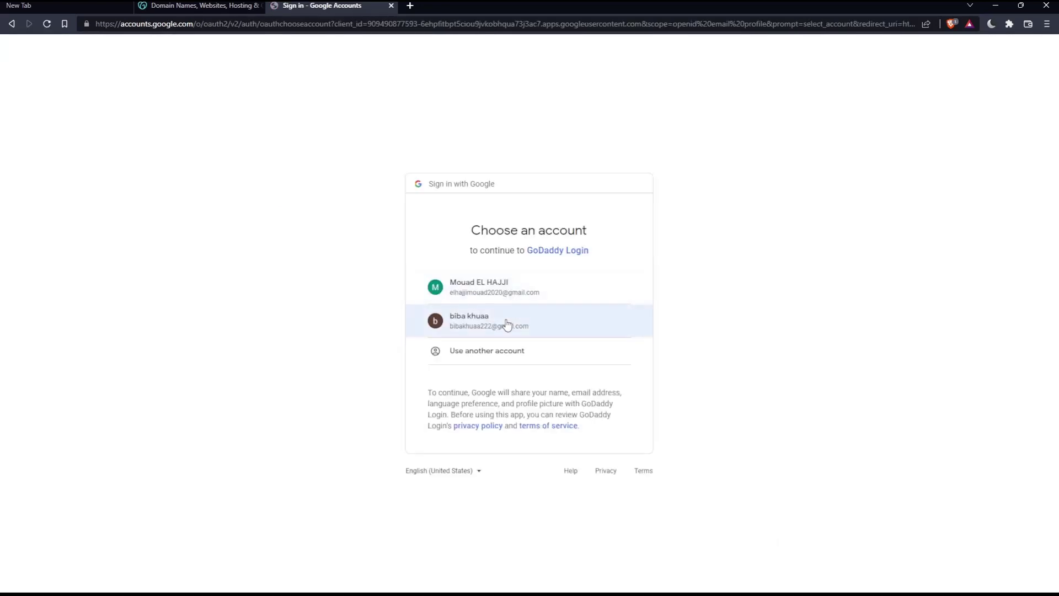
pyautogui.click(506, 324)
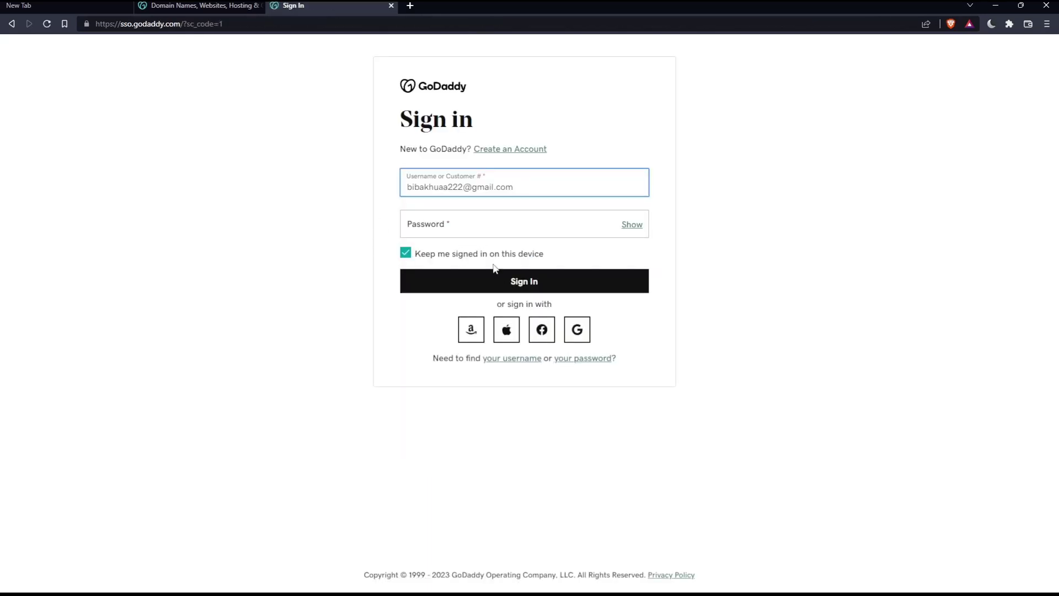
pyautogui.click(577, 330)
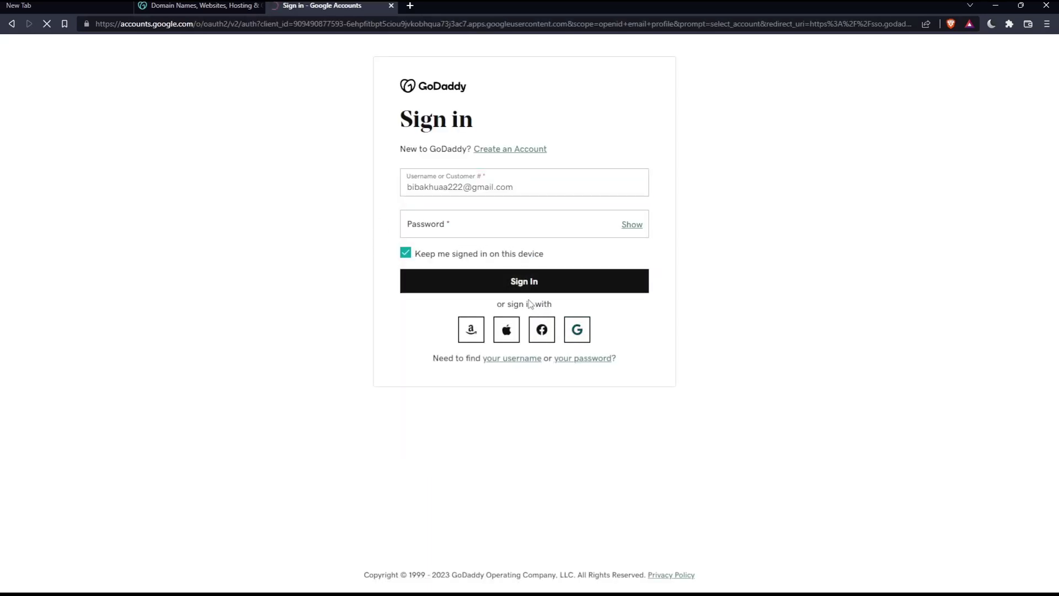
pyautogui.click(519, 323)
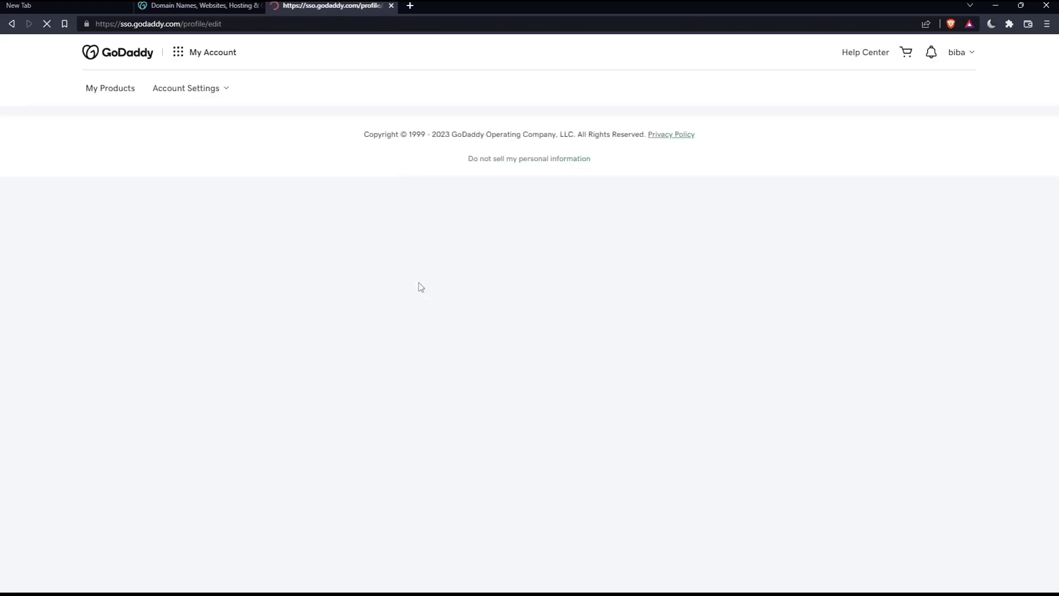
# Step: Look over the loaded My Profile page, then go to My Products to see mromix.com
pyautogui.scroll(-3, 421, 287)
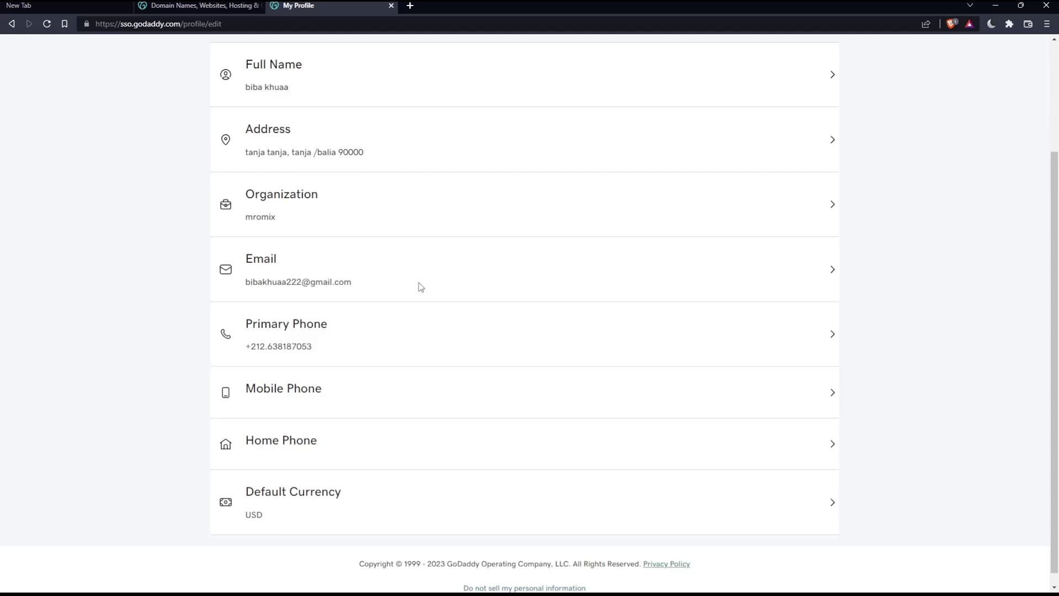
pyautogui.scroll(2, 421, 287)
pyautogui.scroll(-3, 421, 287)
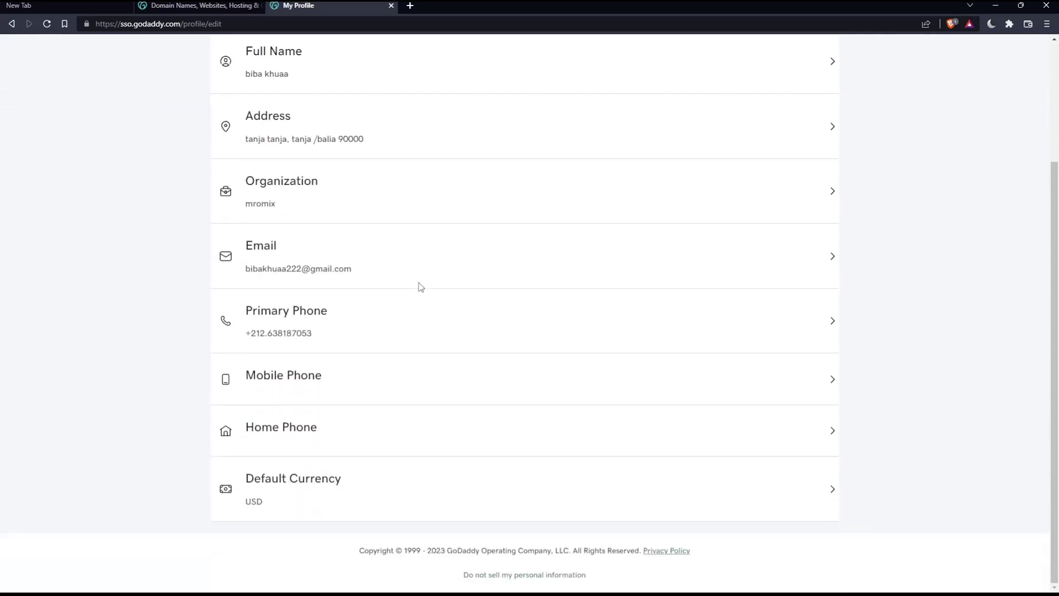
pyautogui.scroll(2, 419, 286)
pyautogui.scroll(-3, 419, 286)
pyautogui.scroll(5, 350, 162)
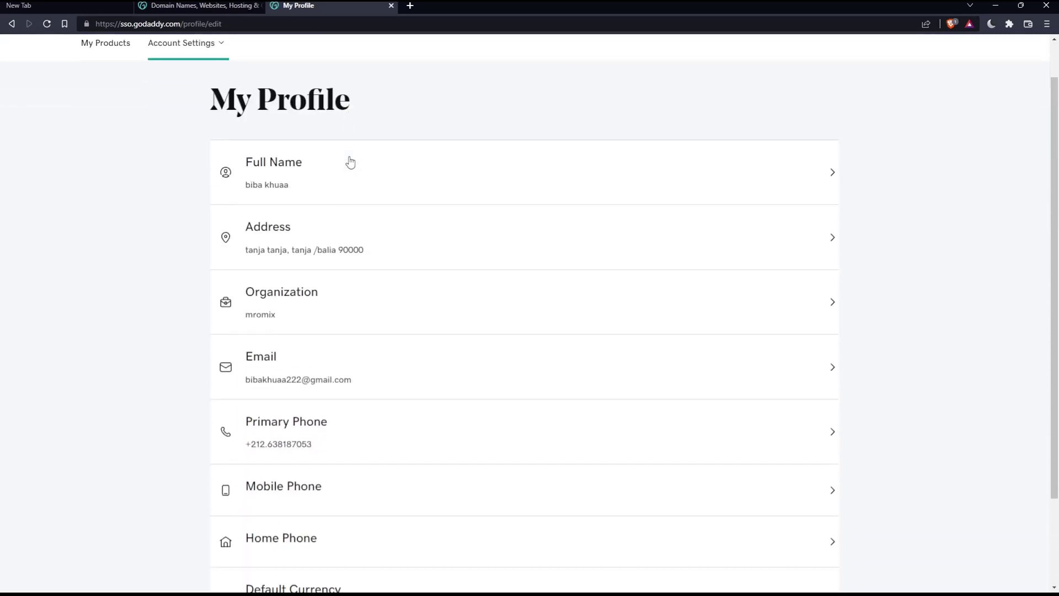
pyautogui.scroll(-1, 380, 188)
pyautogui.scroll(1, 376, 197)
pyautogui.click(111, 89)
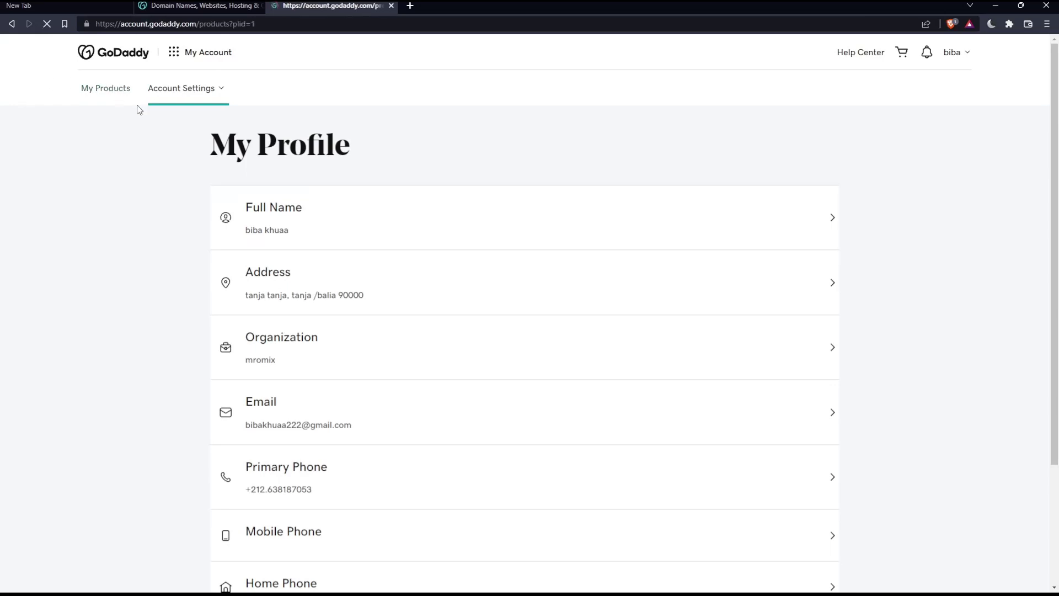